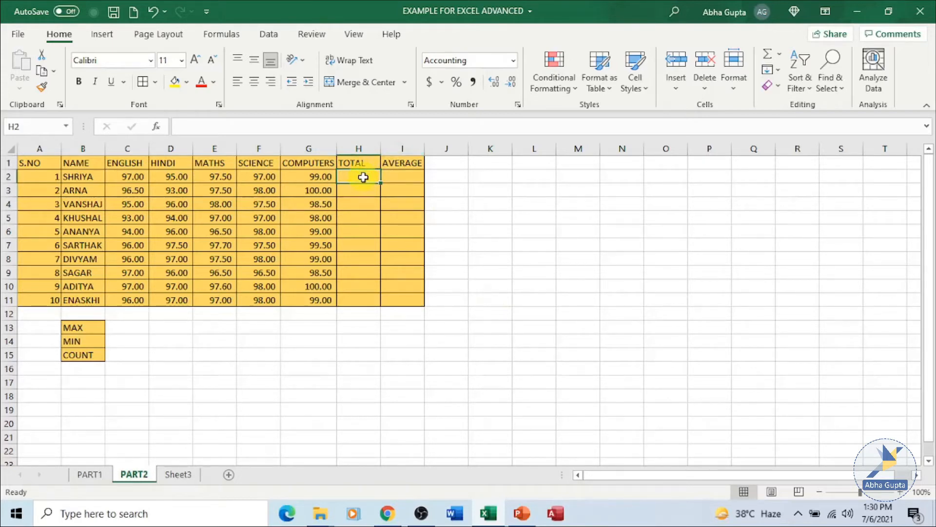
- Enter an AutoSum total of C2:G2 in cell H2 for the first student's marks
click(363, 179)
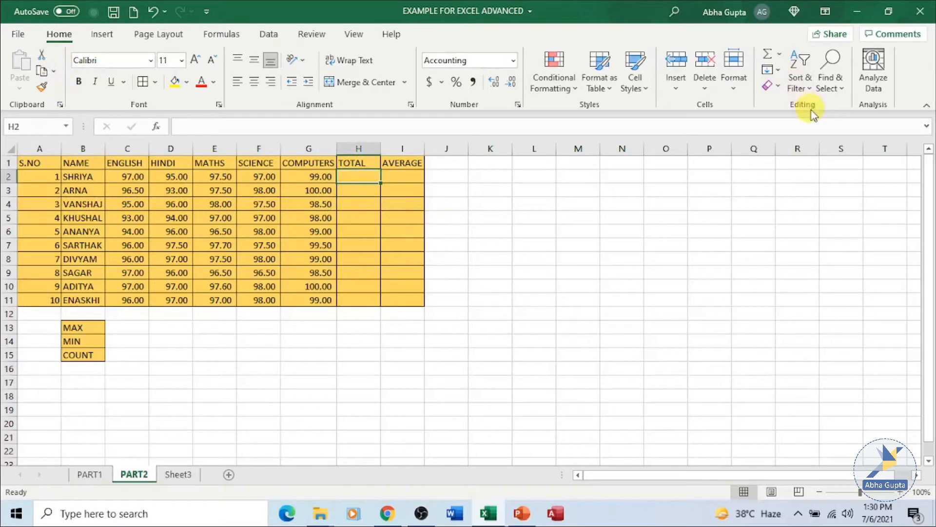
click(767, 57)
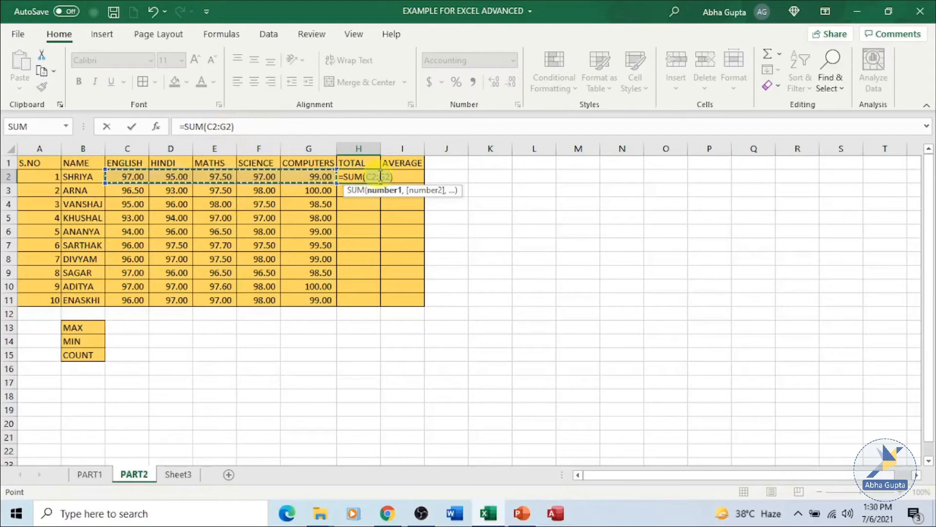
click(132, 129)
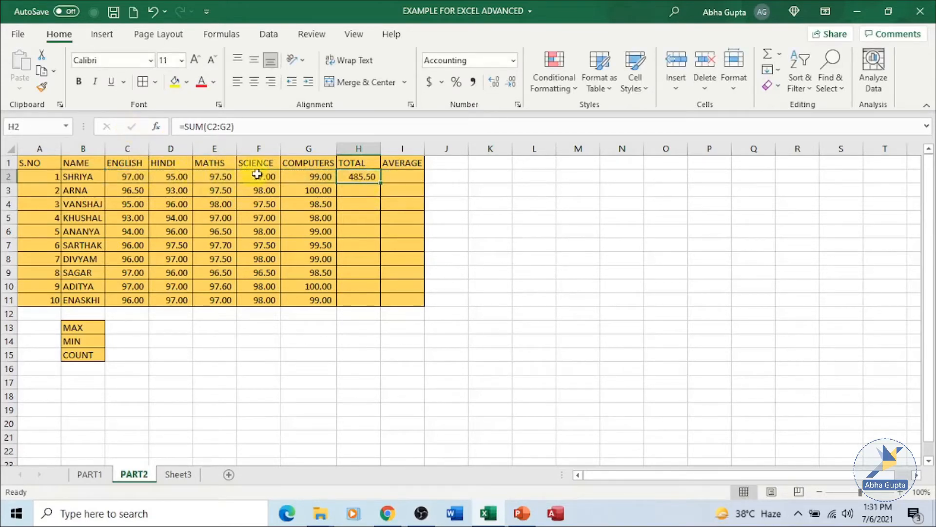
- Insert an AutoSum formula in H3 with its range shortened to C3:F3
click(361, 190)
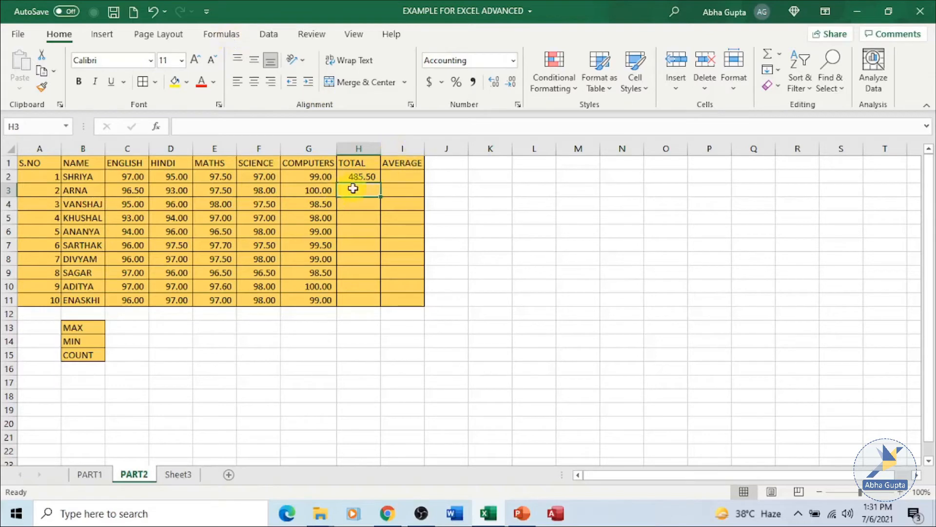
click(221, 39)
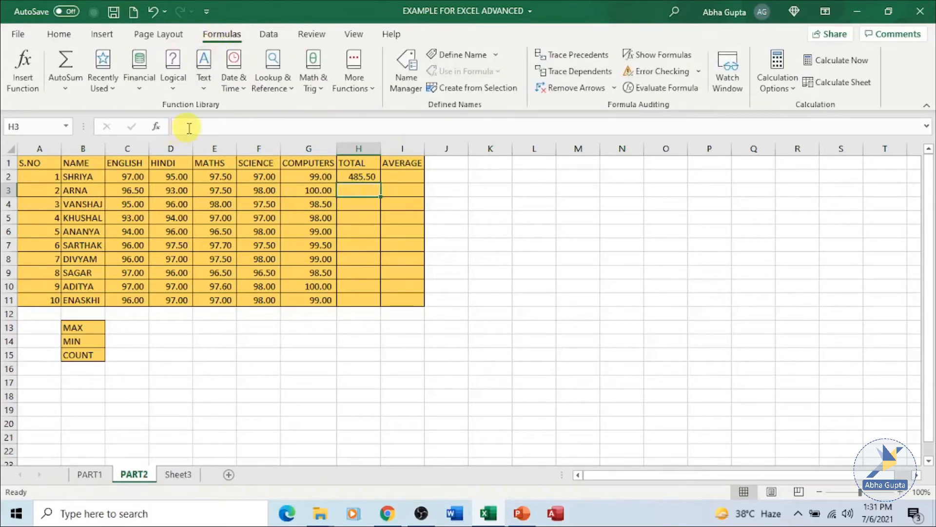
click(65, 63)
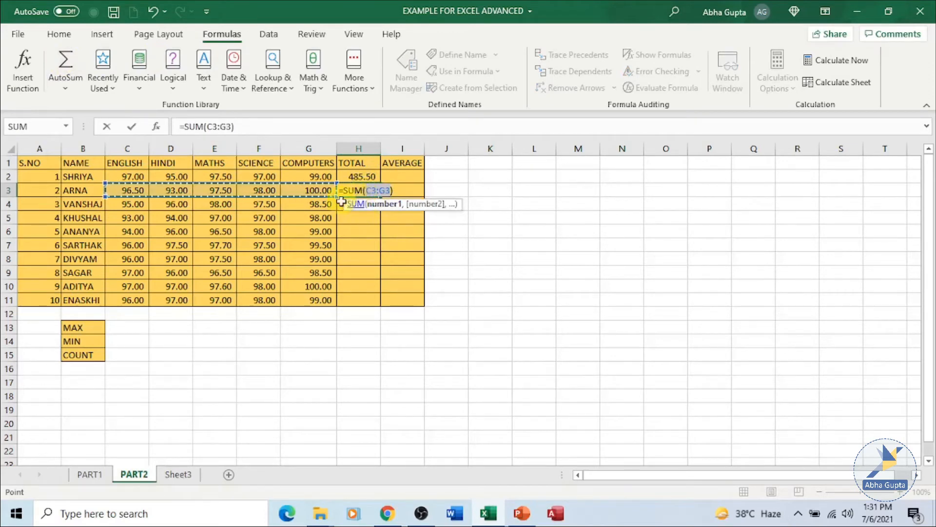
drag(334, 186, 293, 186)
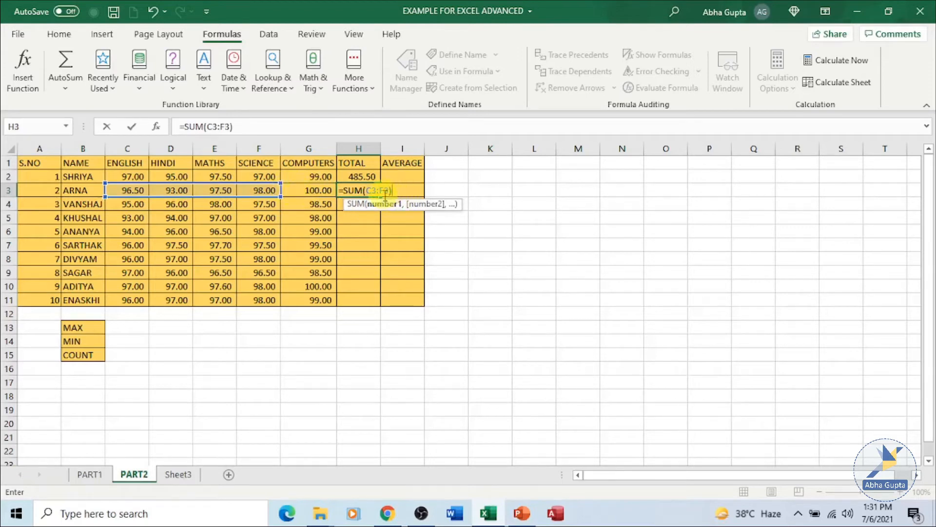
click(134, 131)
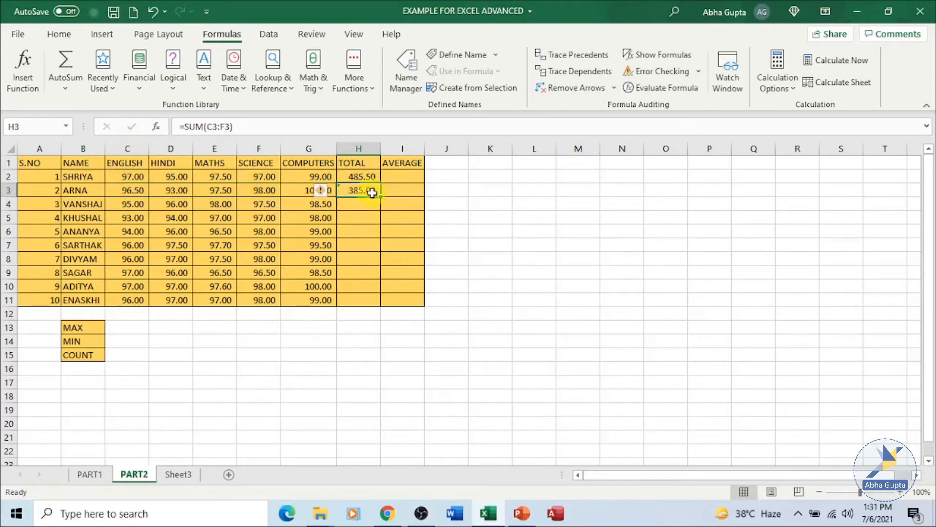
- Correct the total formula in H3 so it sums C3:G3
click(224, 126)
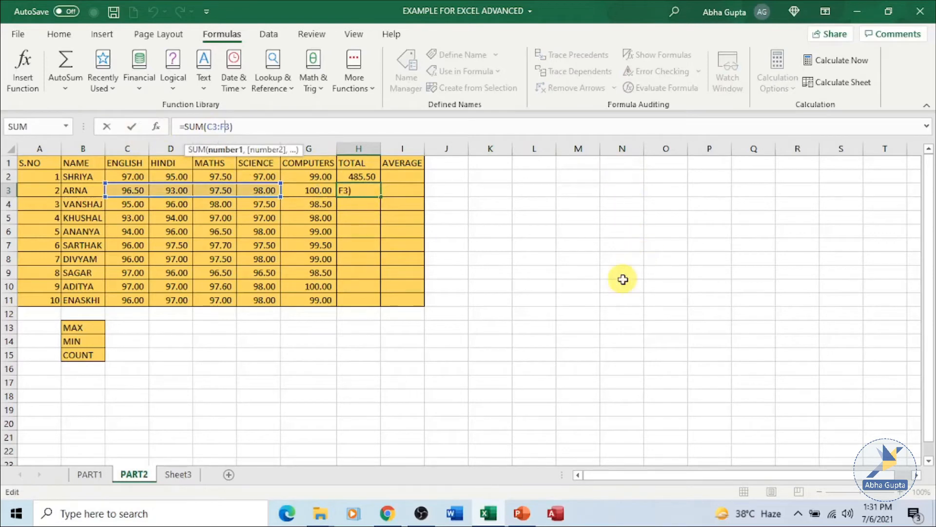
key(BackSpace)
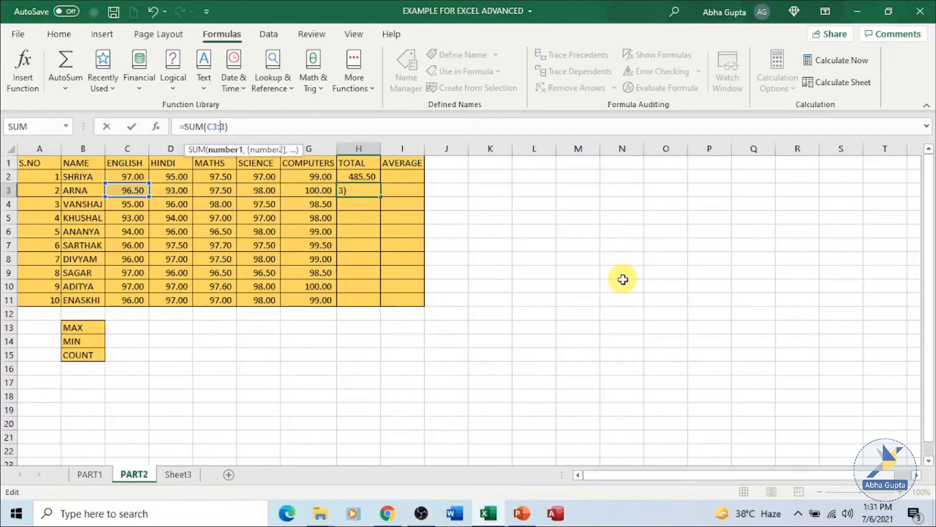
text(G)
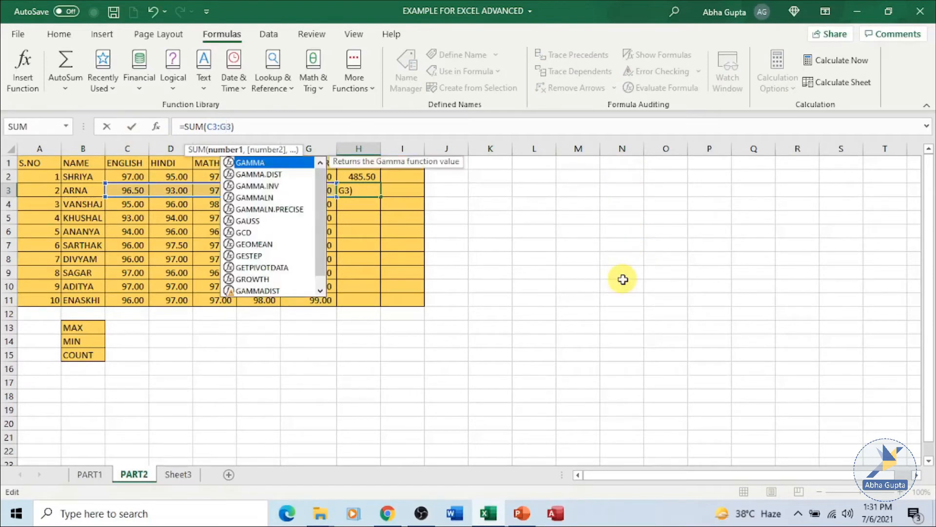
key(Return)
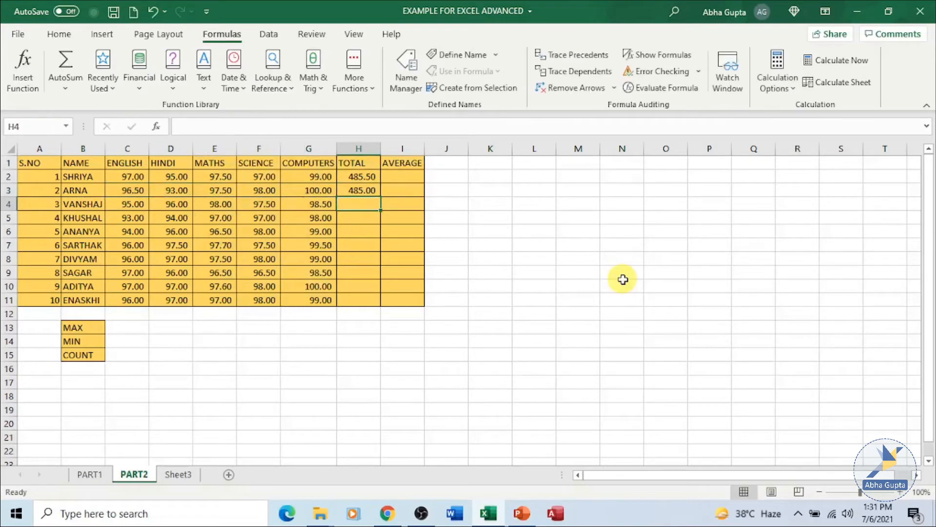
- Fill the total formula from H2 down the TOTAL column to H11
click(361, 190)
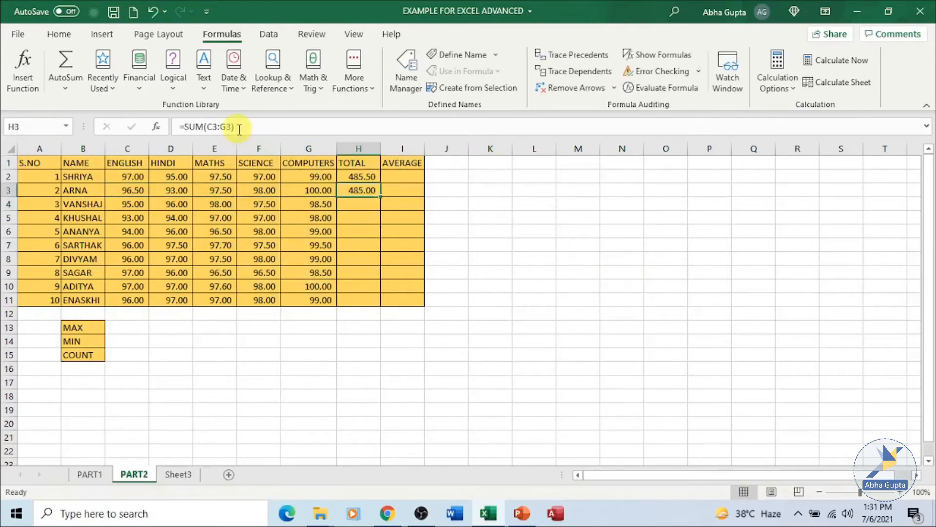
click(365, 175)
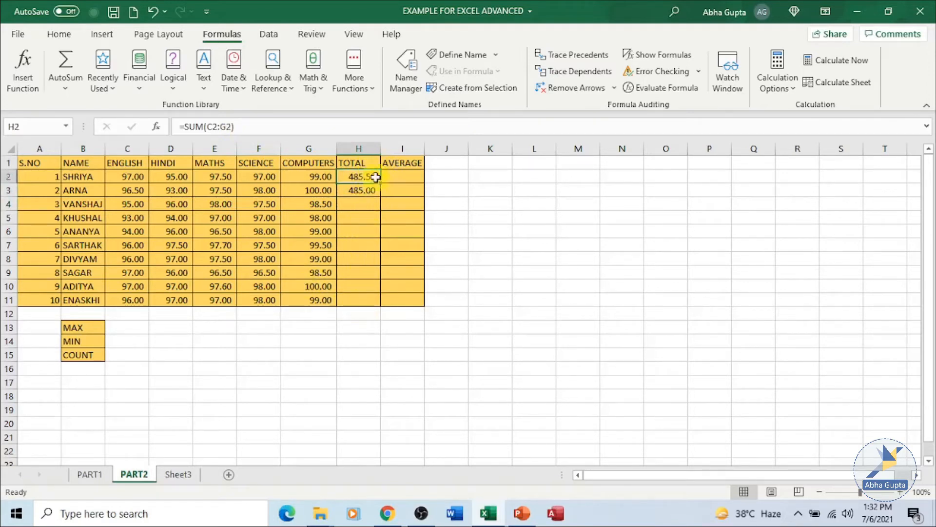
drag(381, 184, 395, 305)
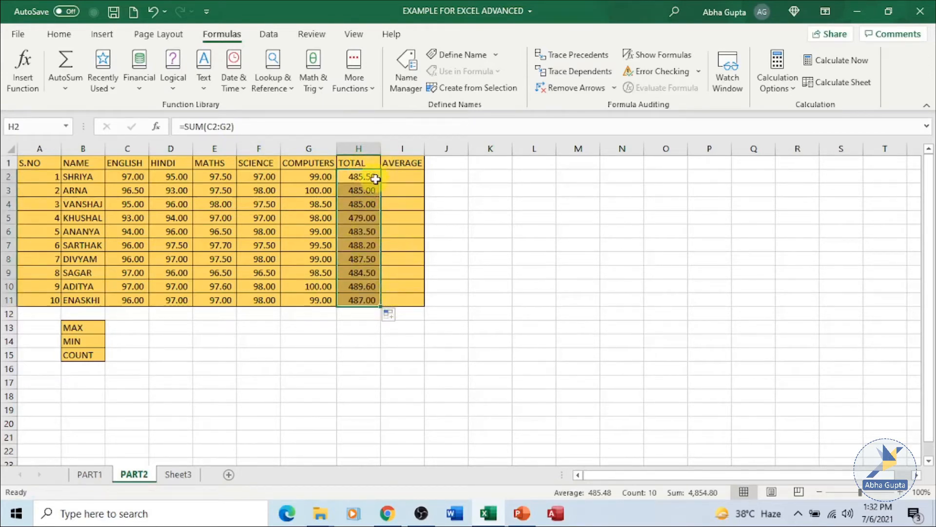
- Enter an AVERAGE formula in I2 using the range C2:G2, leaving out the total
click(411, 176)
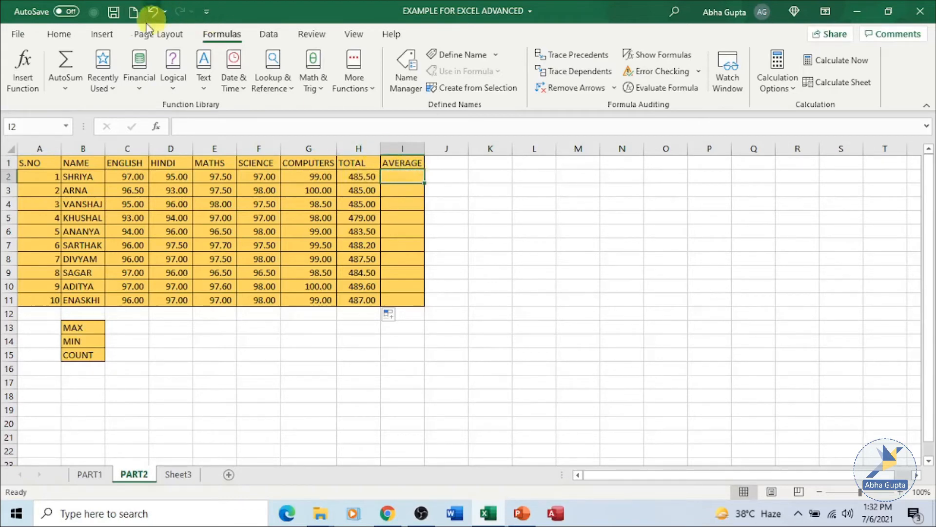
click(59, 35)
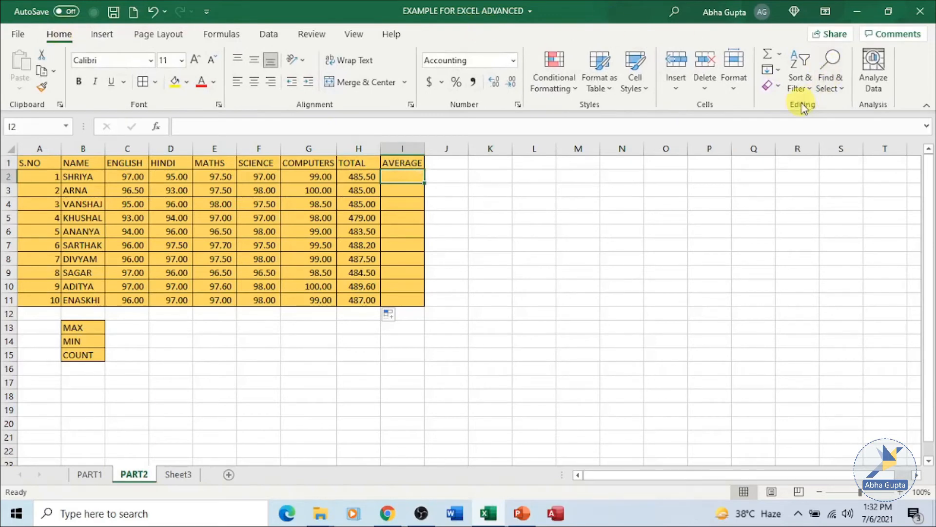
click(780, 56)
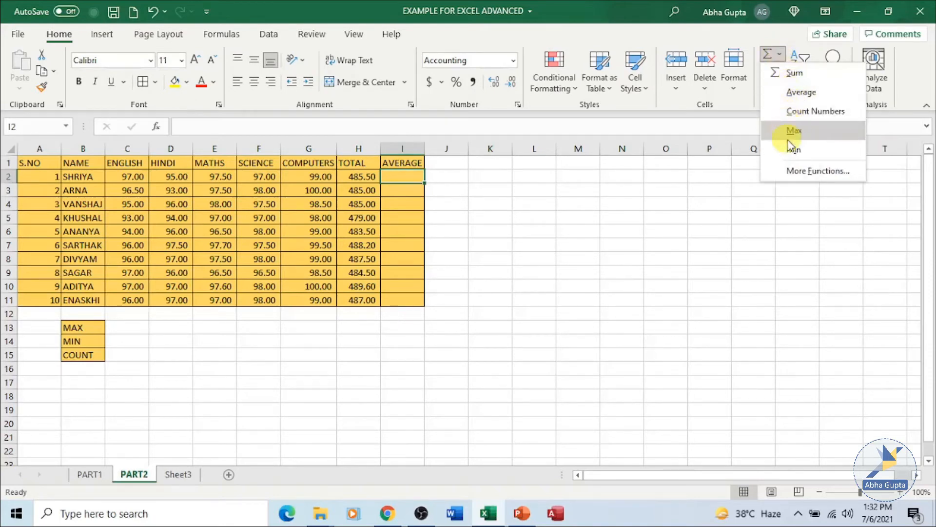
click(793, 100)
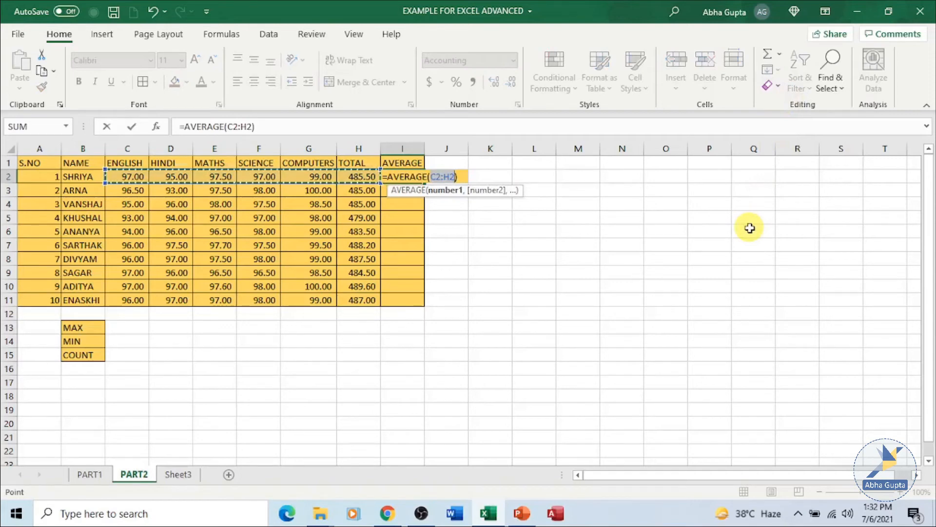
click(449, 176)
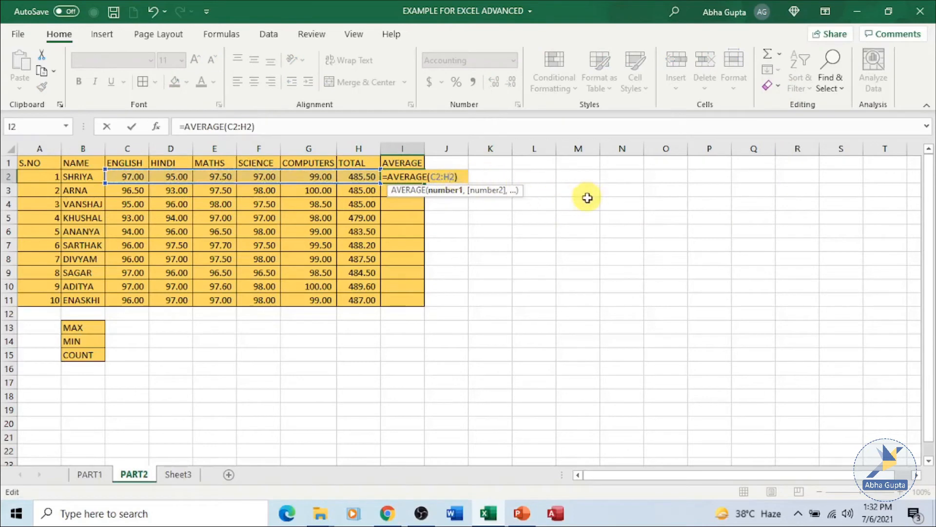
key(BackSpace)
text(G)
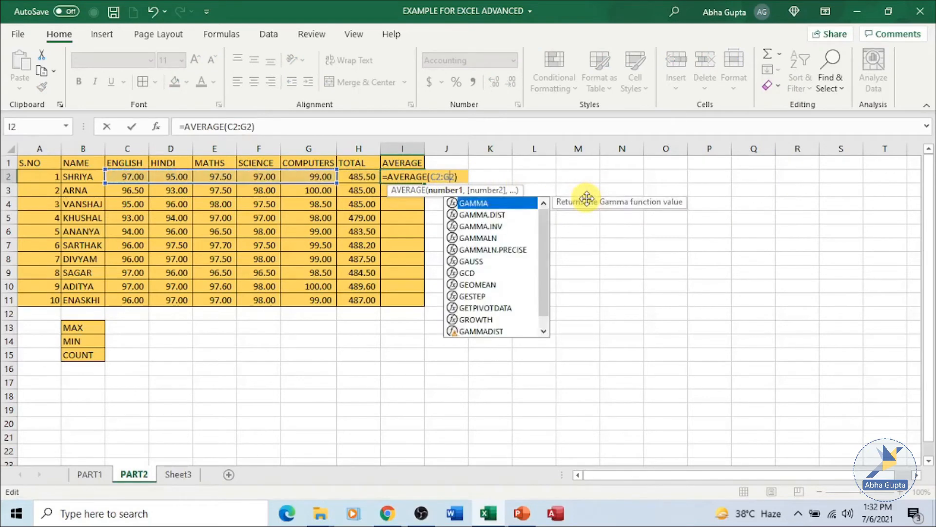
key(Return)
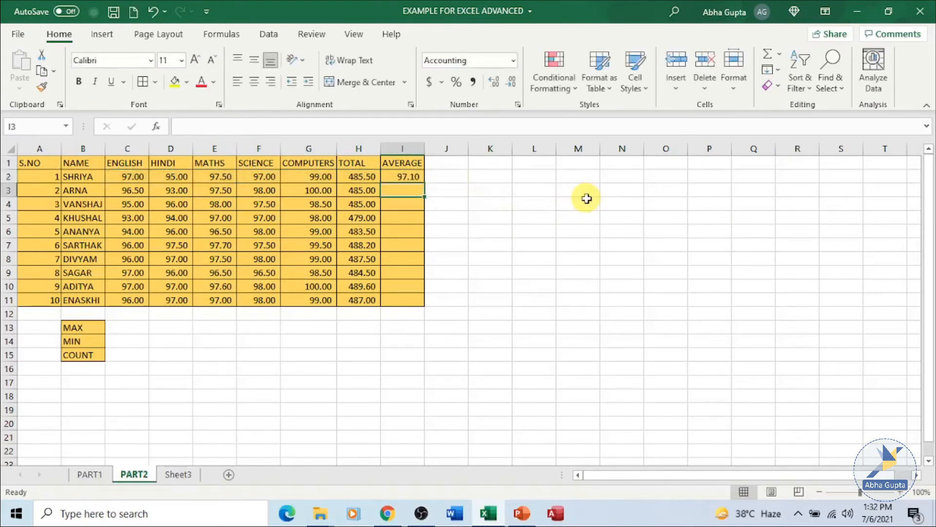
- Fill the average formula from I2 down the AVERAGE column to I11
click(386, 176)
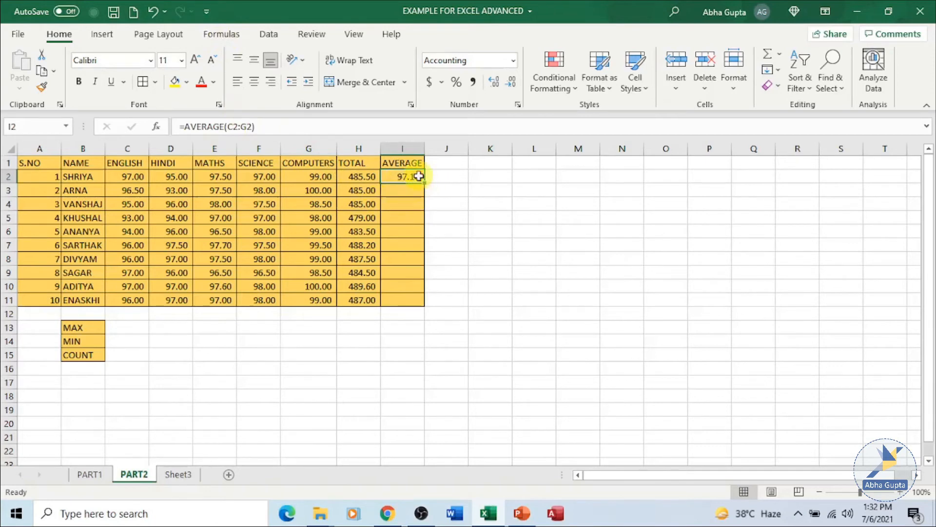
drag(425, 181, 424, 306)
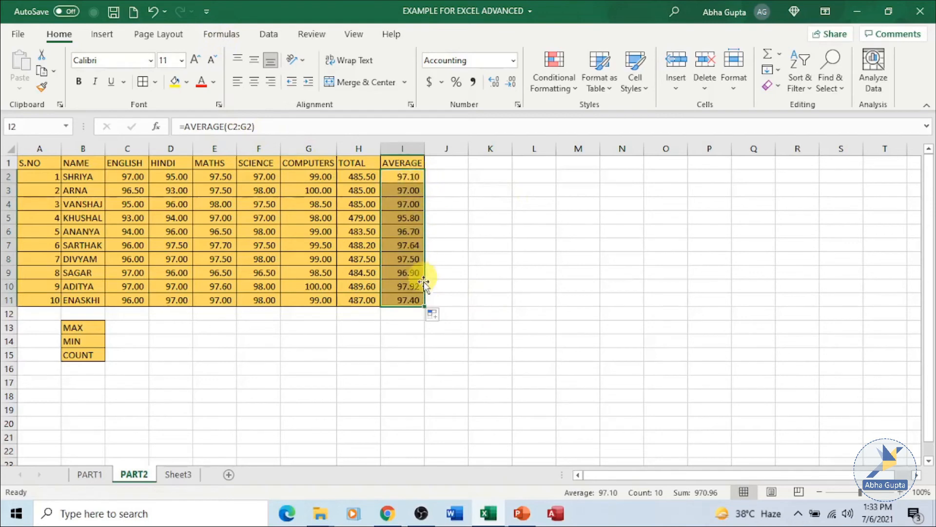
click(488, 382)
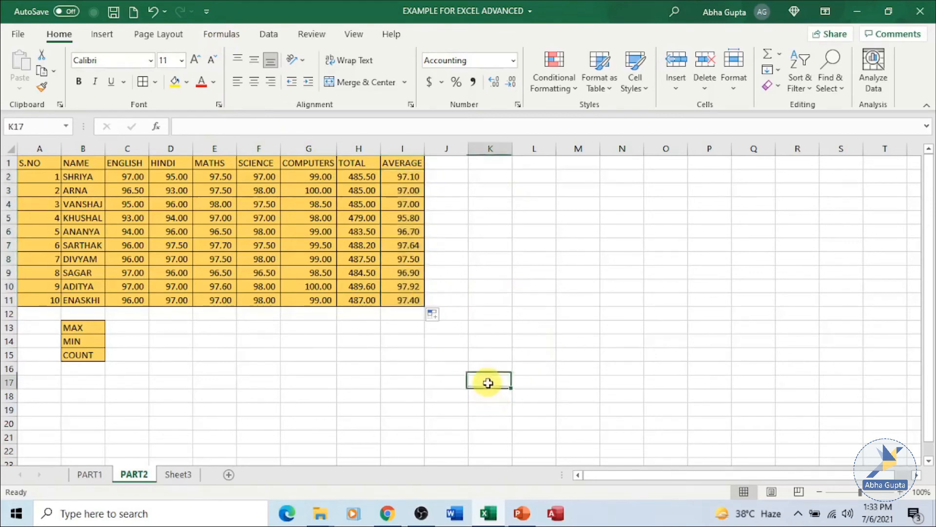
- Enter a MAX formula for the ENGLISH marks in C13 using the range C2:C12
click(131, 327)
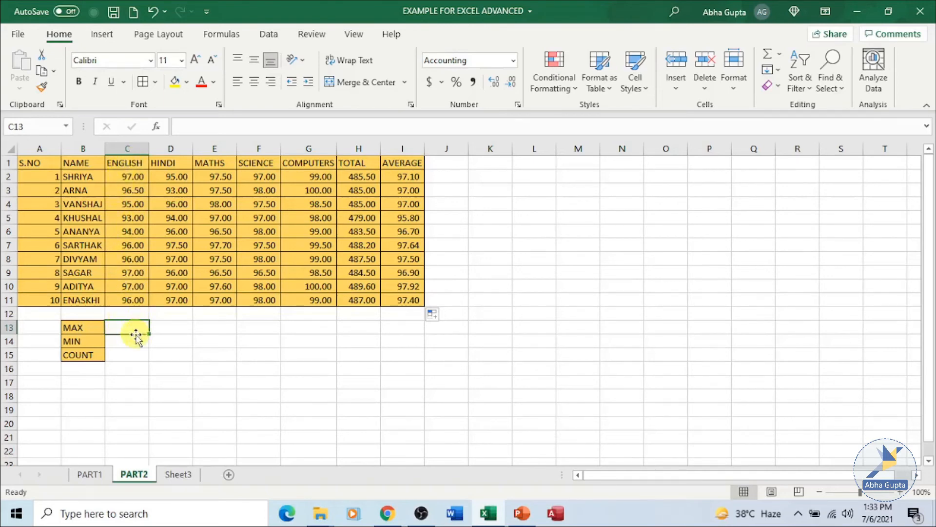
click(780, 53)
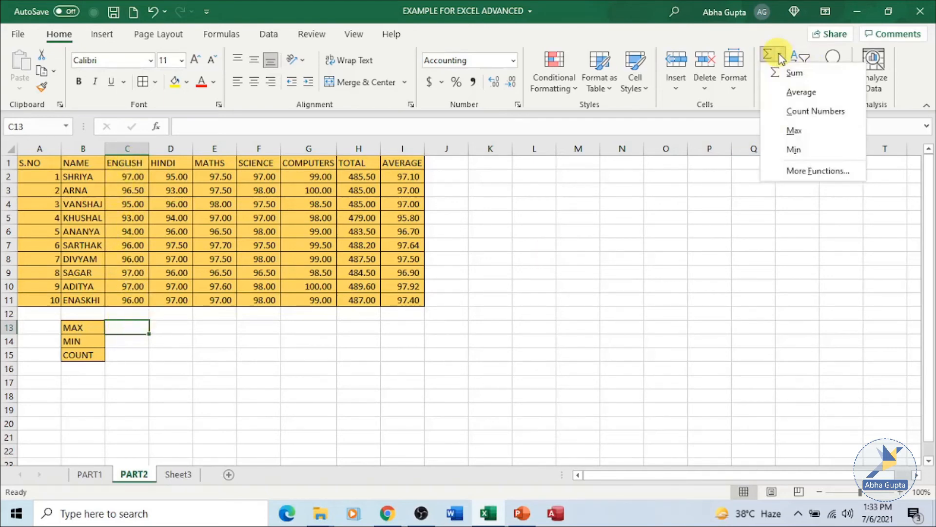
click(817, 133)
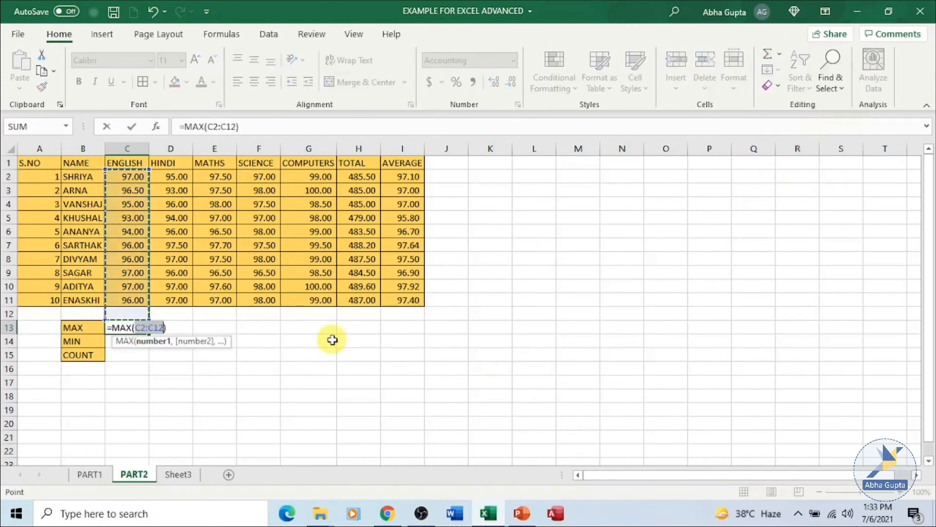
key(Return)
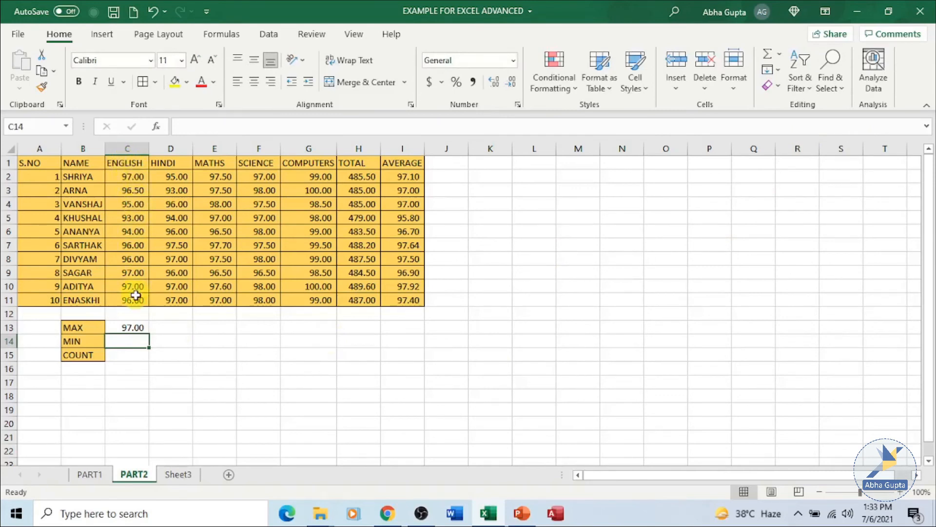
- Enter a MIN formula for the HINDI marks in D14 using the range D2:D13
click(164, 340)
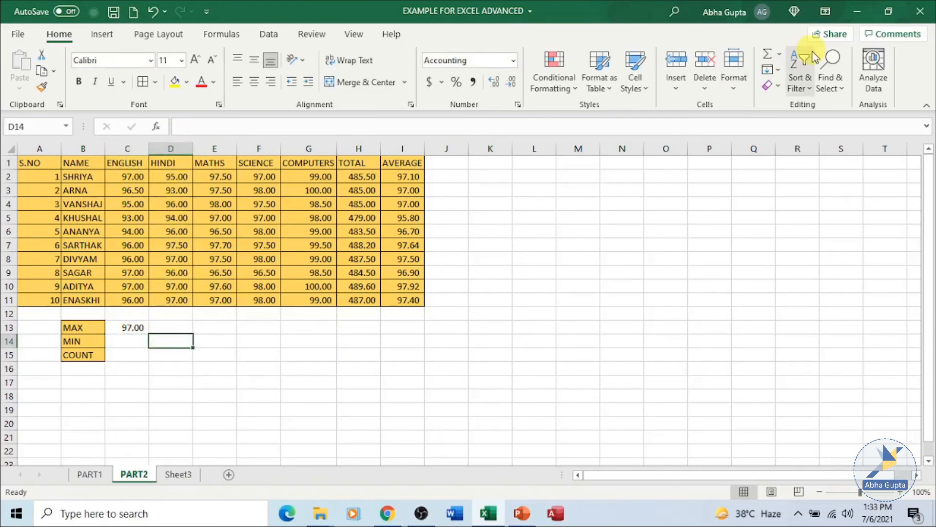
click(779, 57)
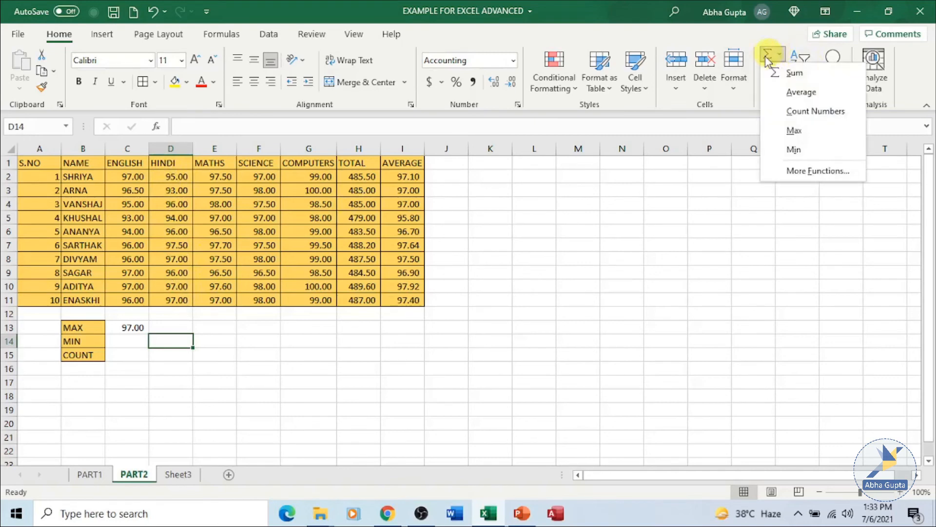
click(805, 146)
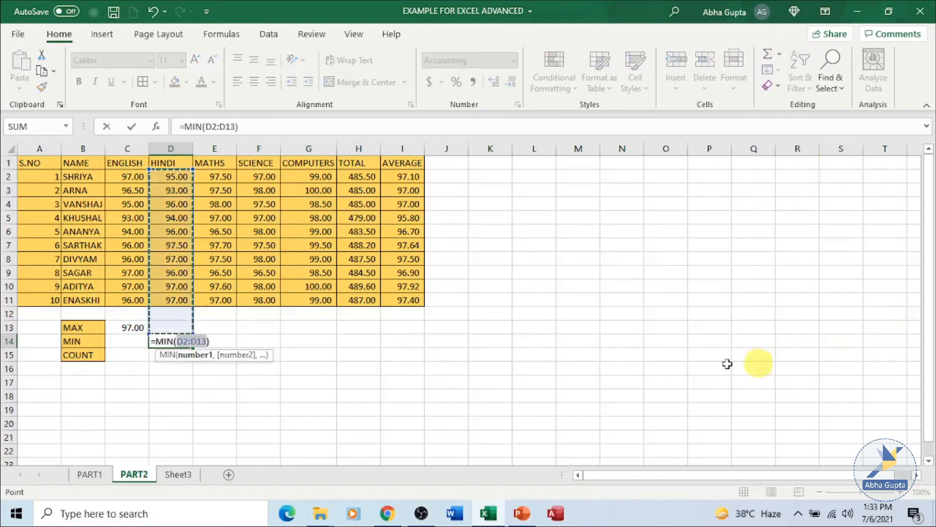
key(Return)
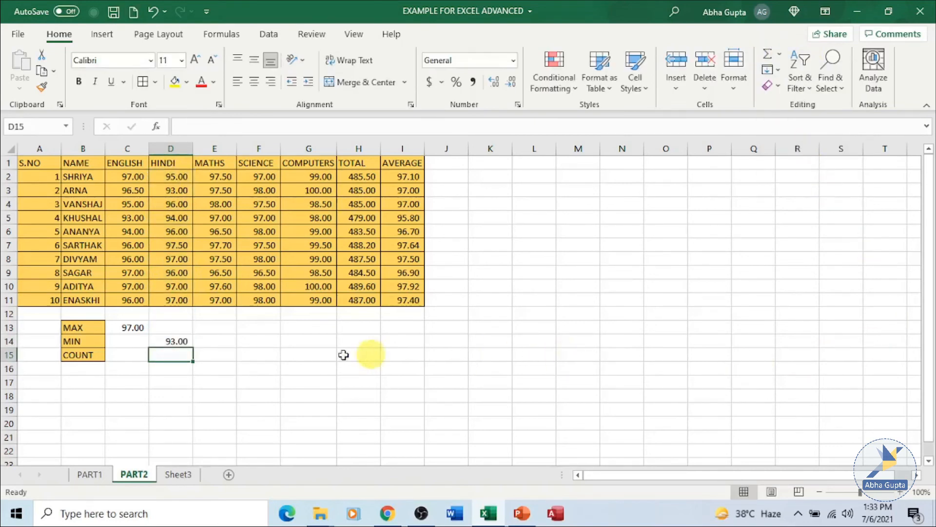
- Enter a COUNT formula for the MATHS marks in E15 using the range E2:E14
click(230, 358)
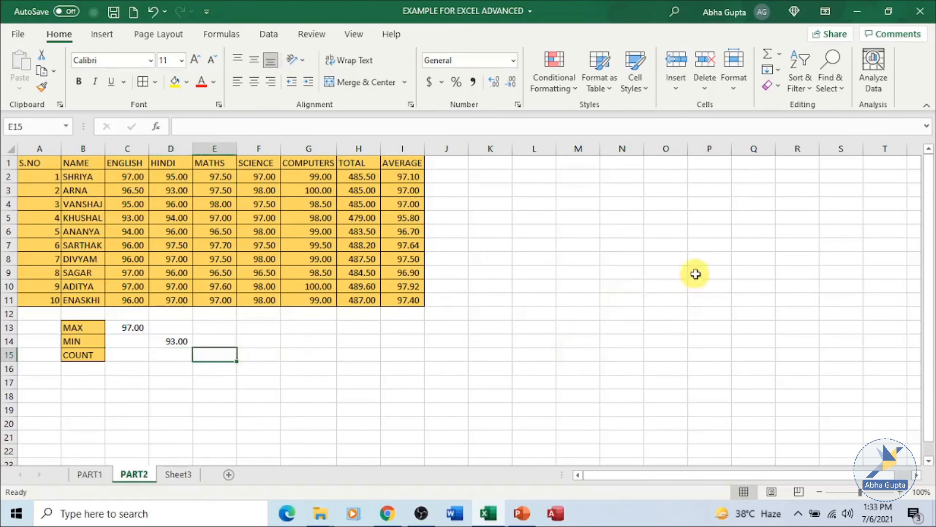
click(781, 59)
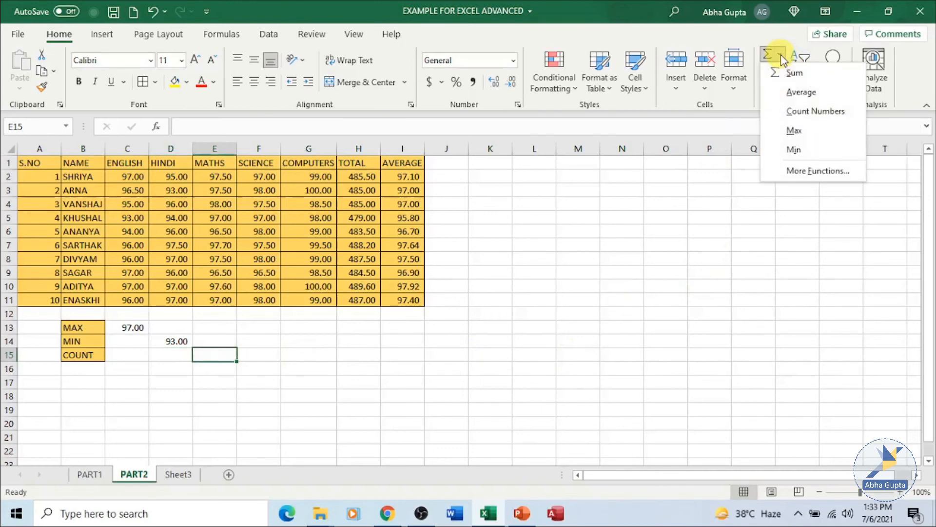
click(803, 113)
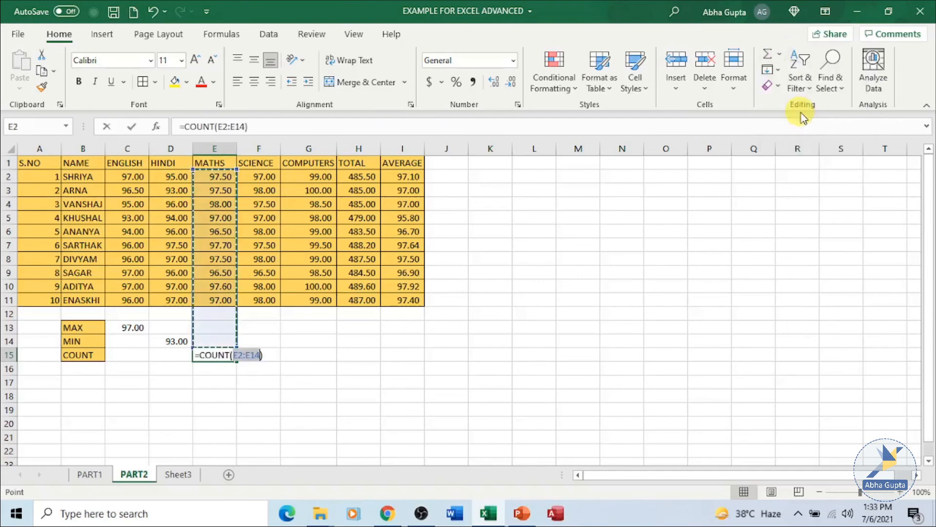
key(Return)
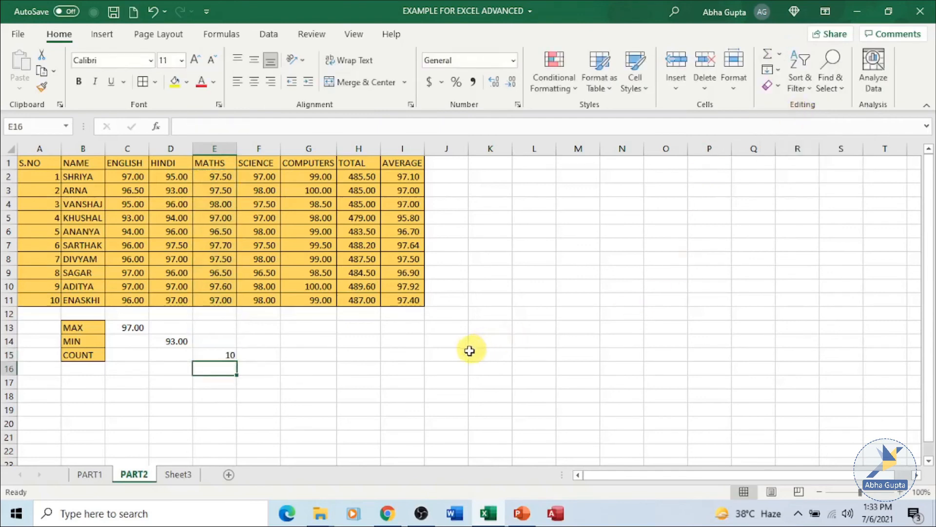
click(226, 358)
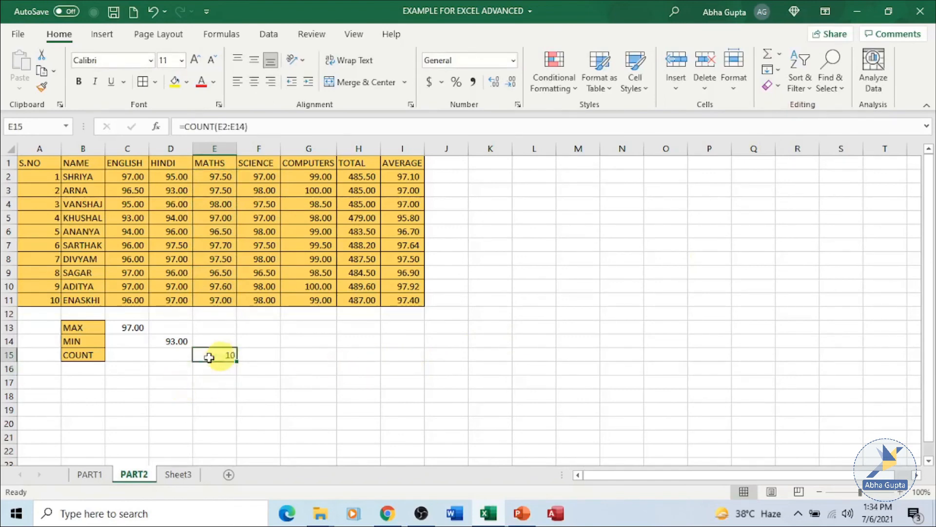
click(178, 341)
click(136, 333)
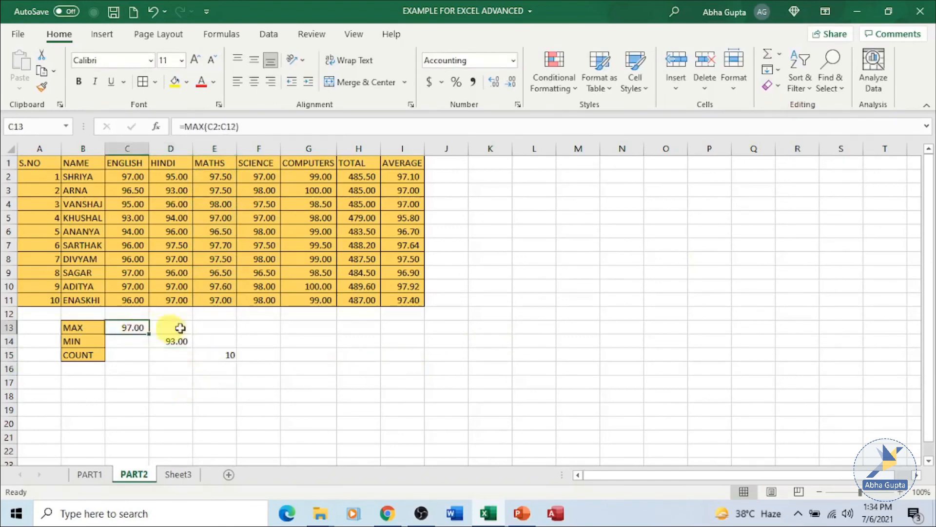